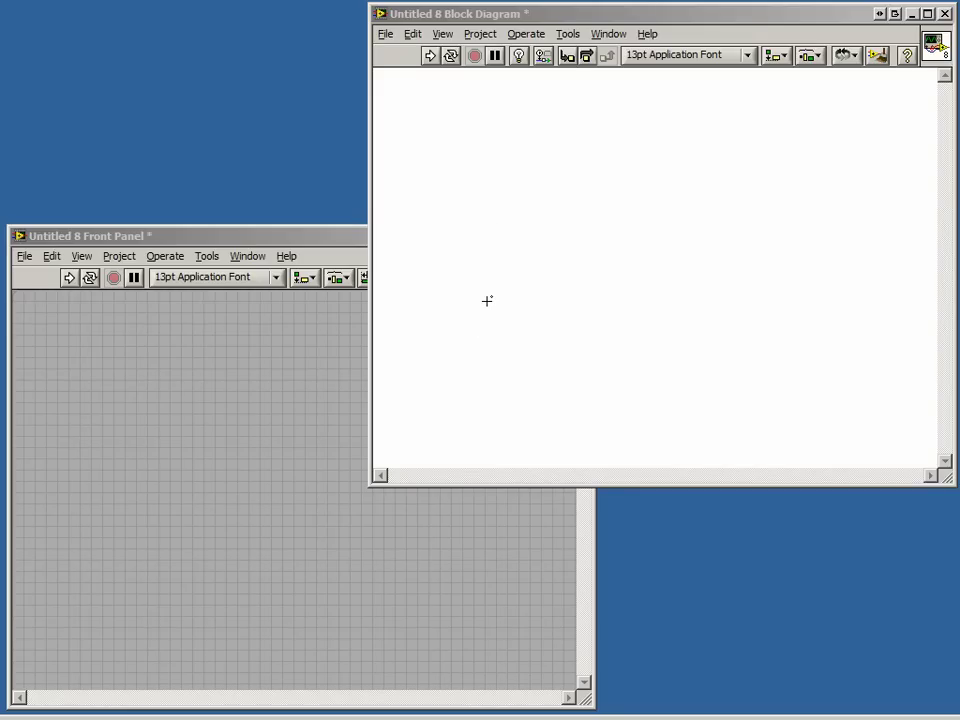
Place a DAQ Assistant from Measurement I/O > DAQmx - Data Acquisition onto the block diagram.
{"action": "right_click", "coordinate": [498, 138]}
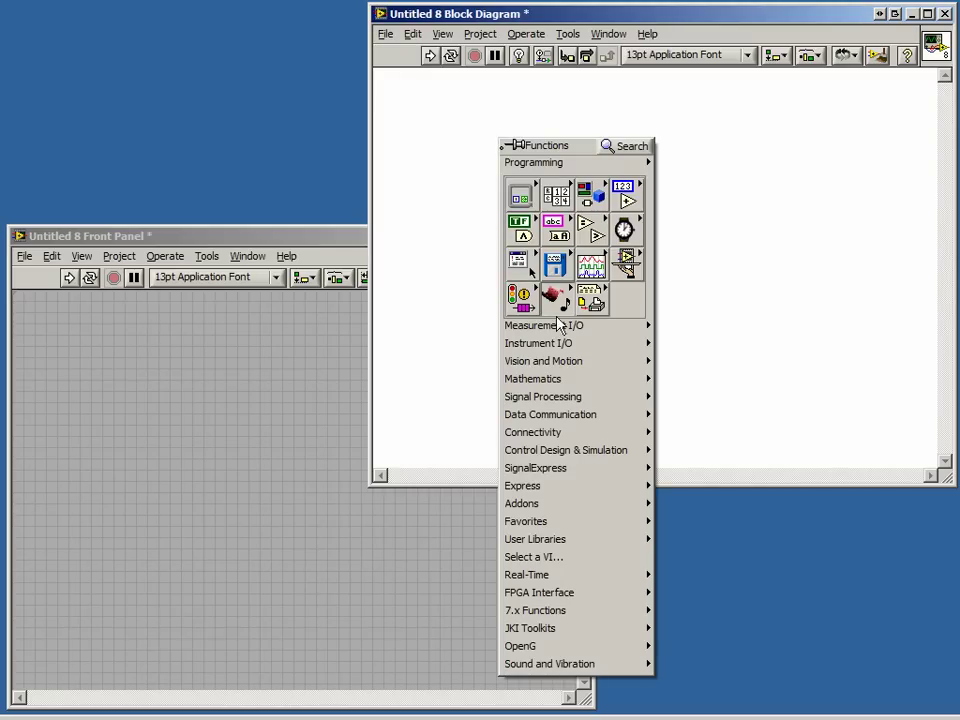
{"action": "mouse_move", "coordinate": [558, 327]}
{"action": "mouse_move", "coordinate": [671, 388]}
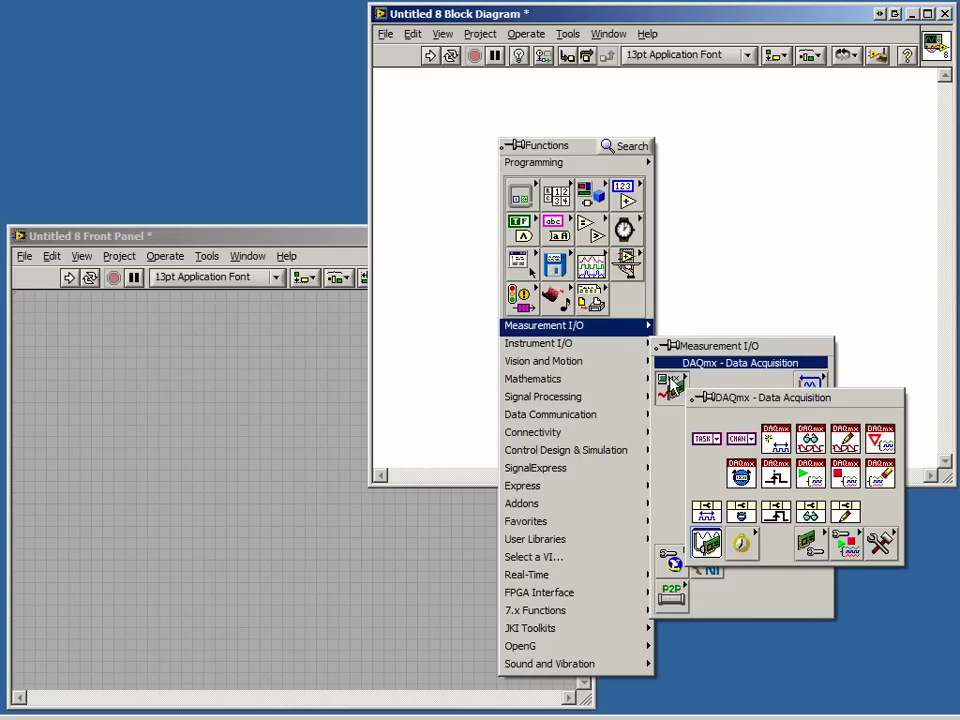
{"action": "left_click", "coordinate": [707, 548]}
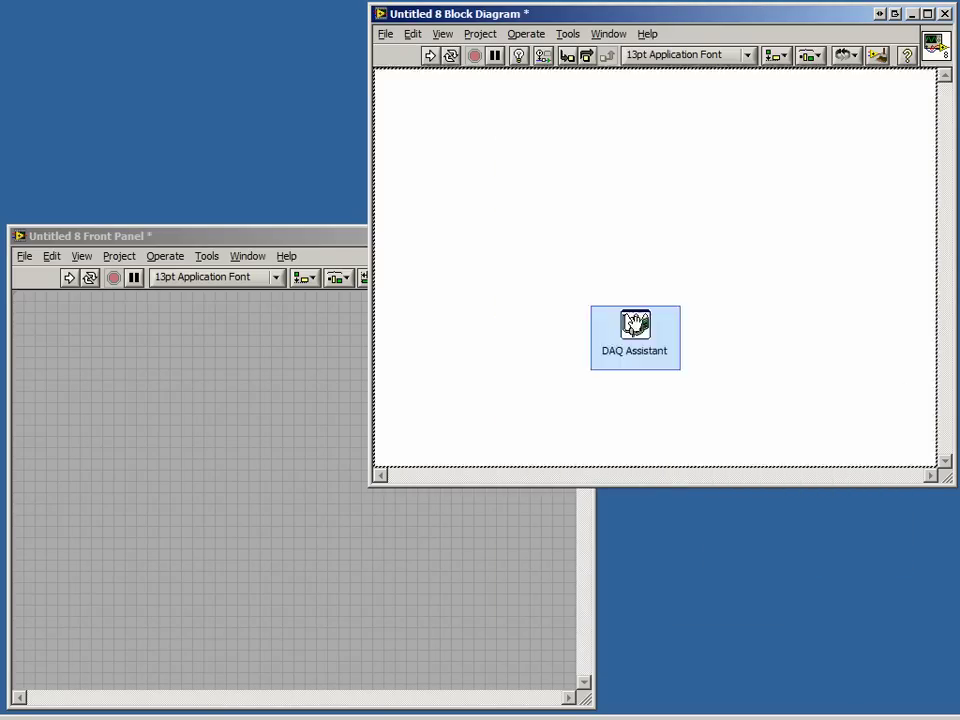
{"action": "left_click", "coordinate": [610, 203]}
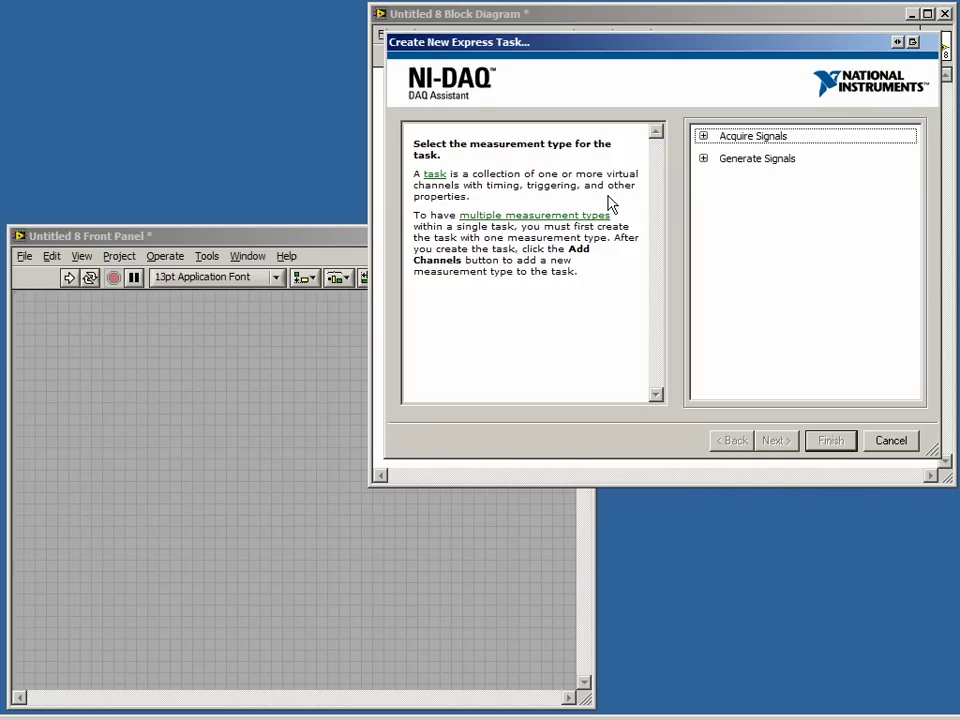
Expand Acquire Signals > Analog Input to list Voltage, Temperature, Strain and Current measurement types.
{"action": "left_click", "coordinate": [743, 140]}
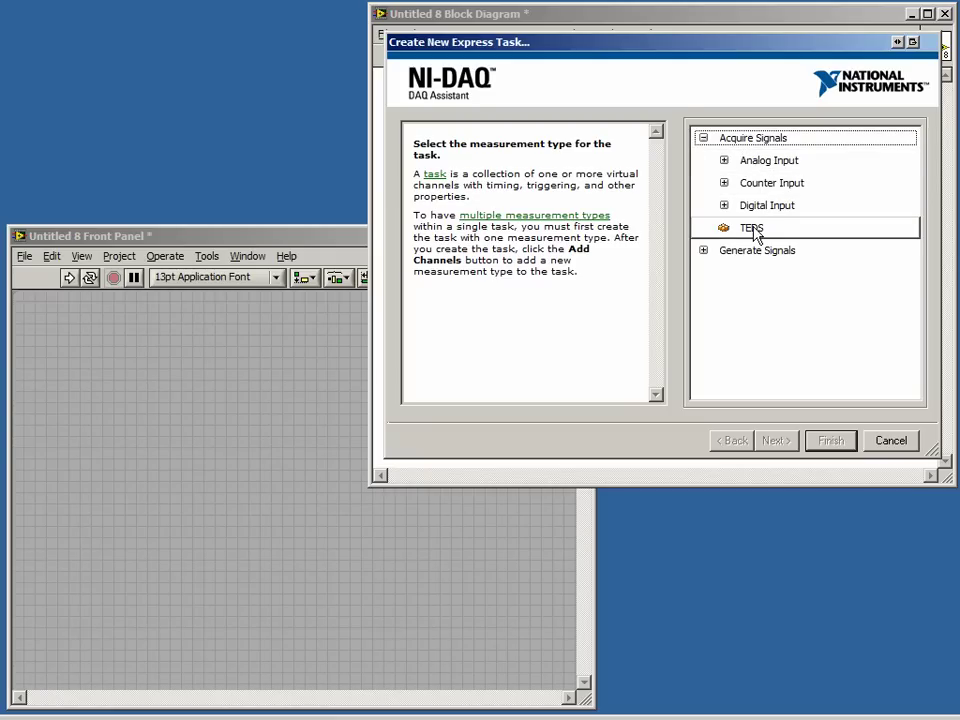
{"action": "left_click", "coordinate": [755, 251]}
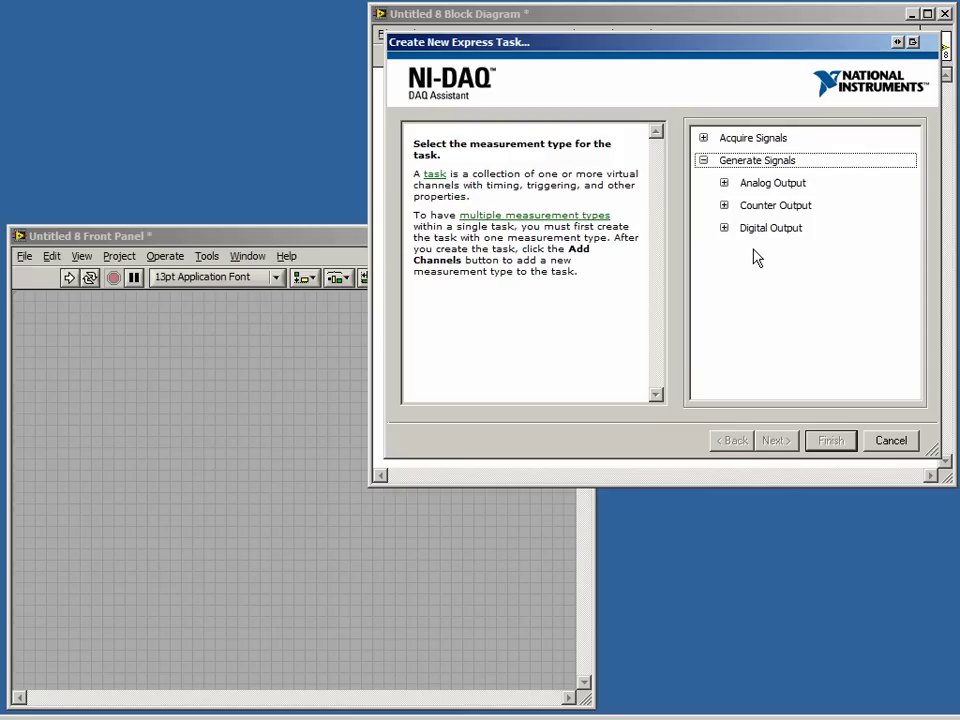
{"action": "left_click", "coordinate": [787, 145]}
{"action": "left_click", "coordinate": [789, 168]}
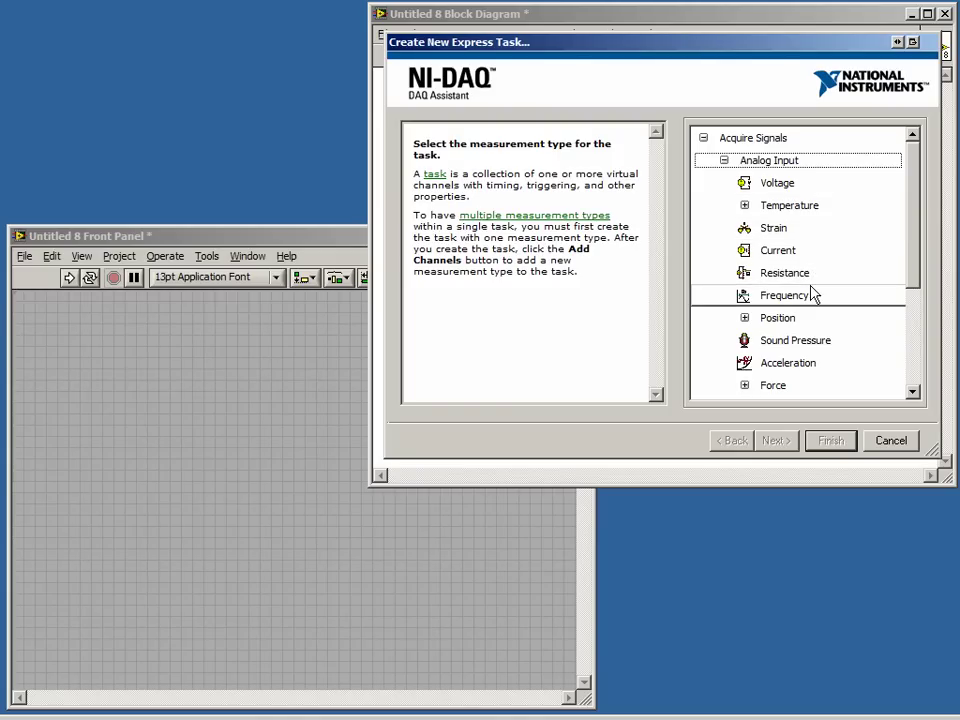
Choose Voltage and add Dev1's audioInputLeft and audioInputRight as channels Voltage_0 and Voltage_1.
{"action": "left_click", "coordinate": [806, 188]}
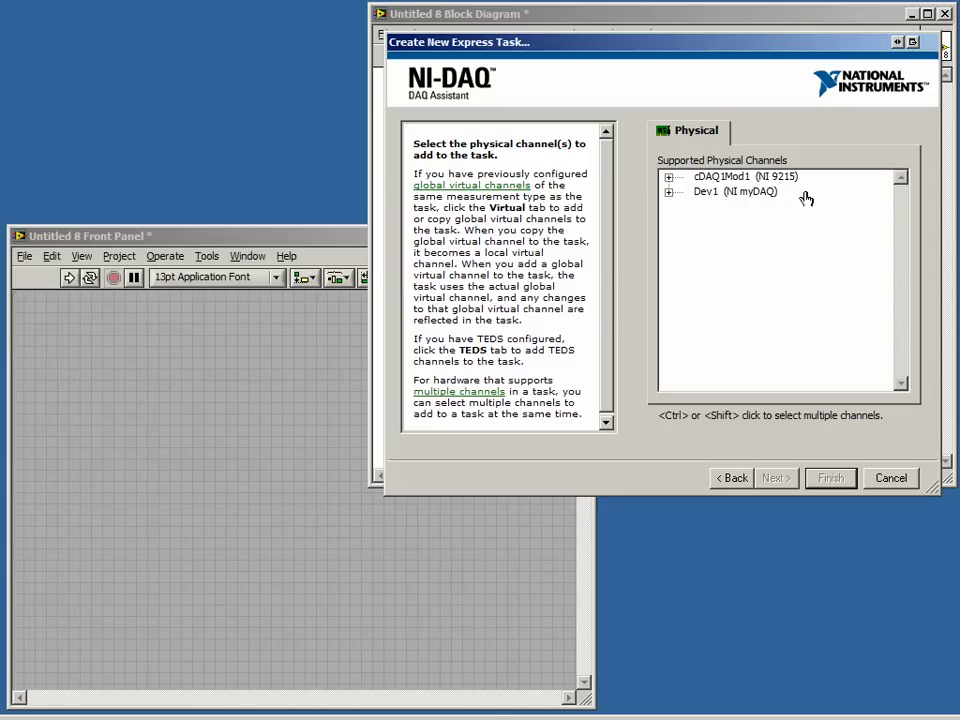
{"action": "left_click", "coordinate": [667, 192]}
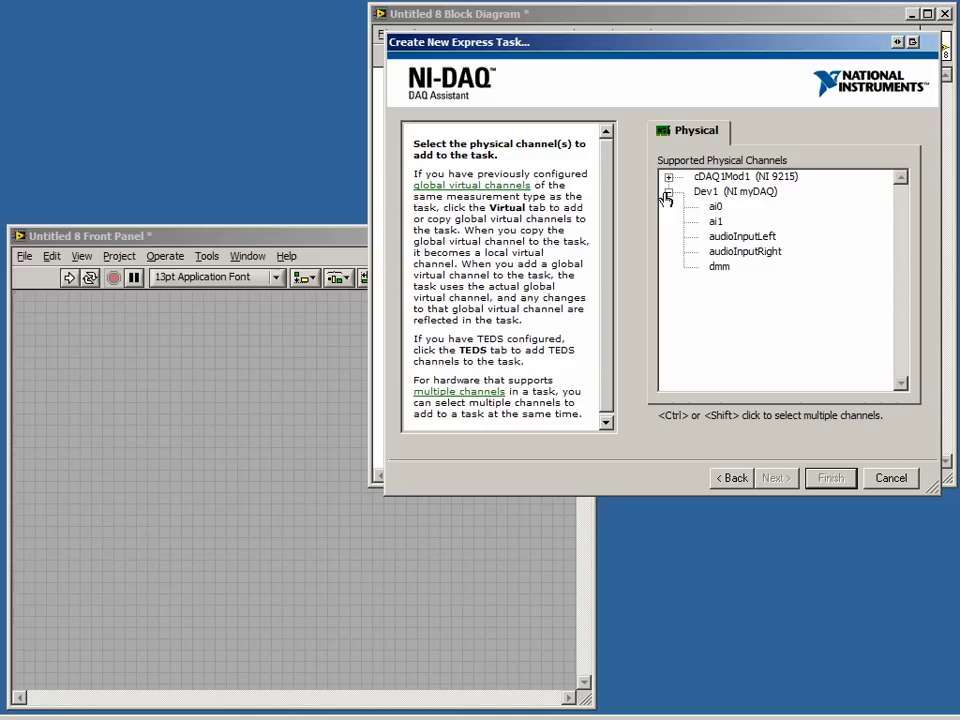
{"action": "left_click", "coordinate": [716, 240]}
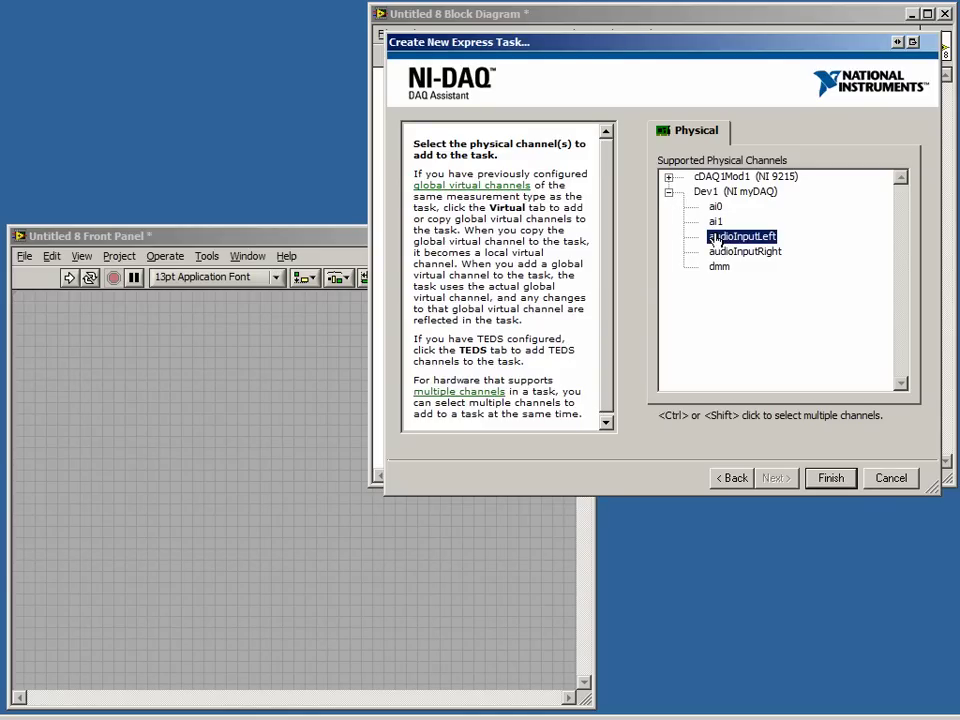
{"action": "left_click", "coordinate": [741, 255], "text": "ctrl"}
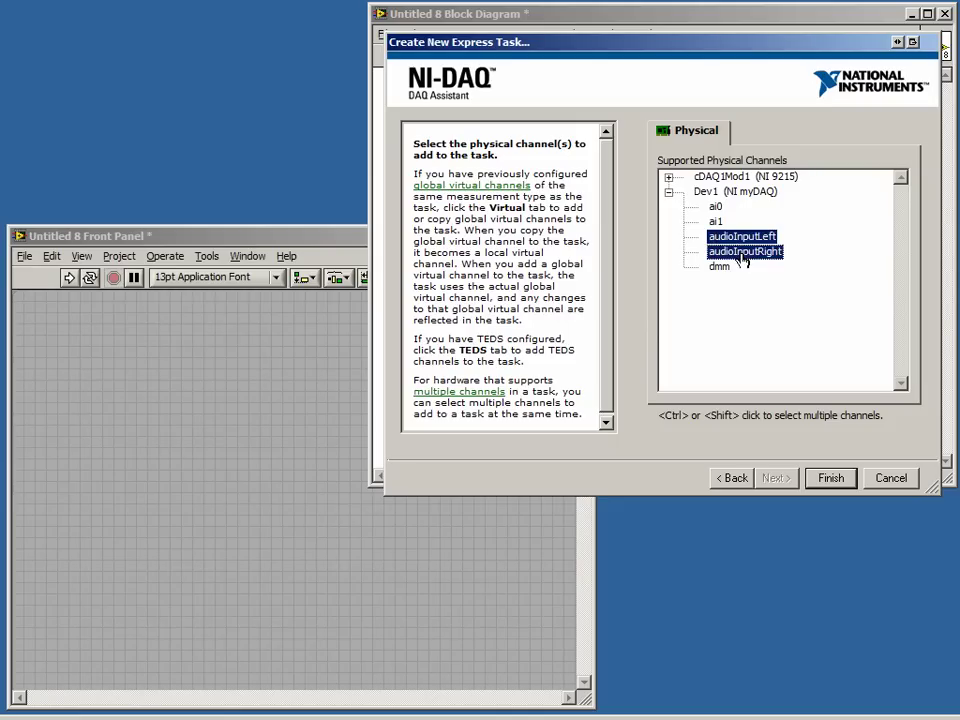
{"action": "left_click", "coordinate": [830, 478]}
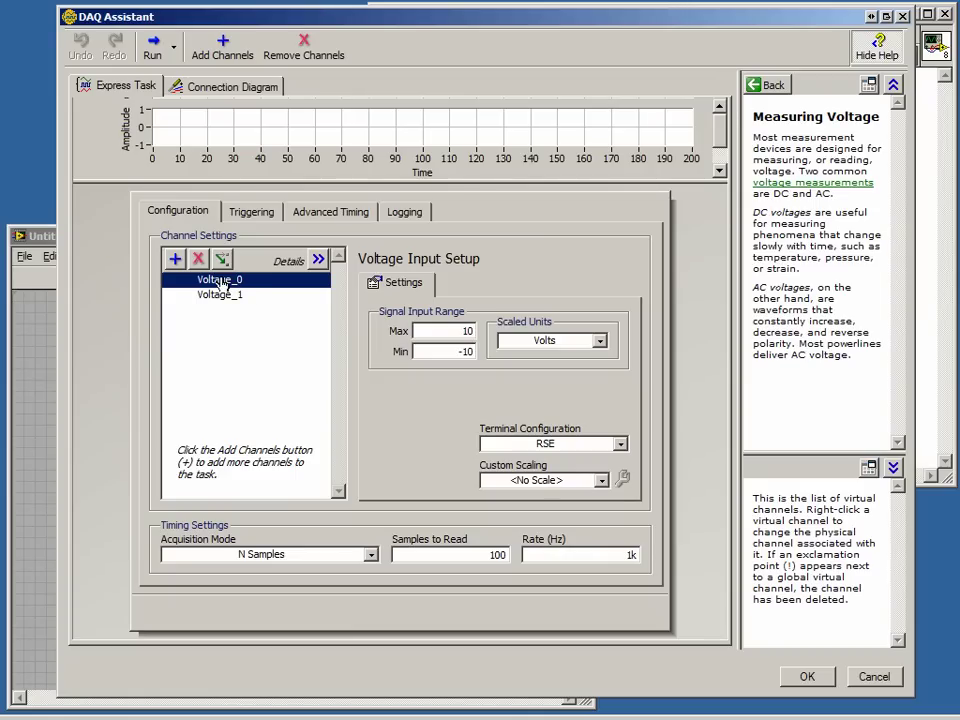
{"action": "right_click", "coordinate": [219, 284]}
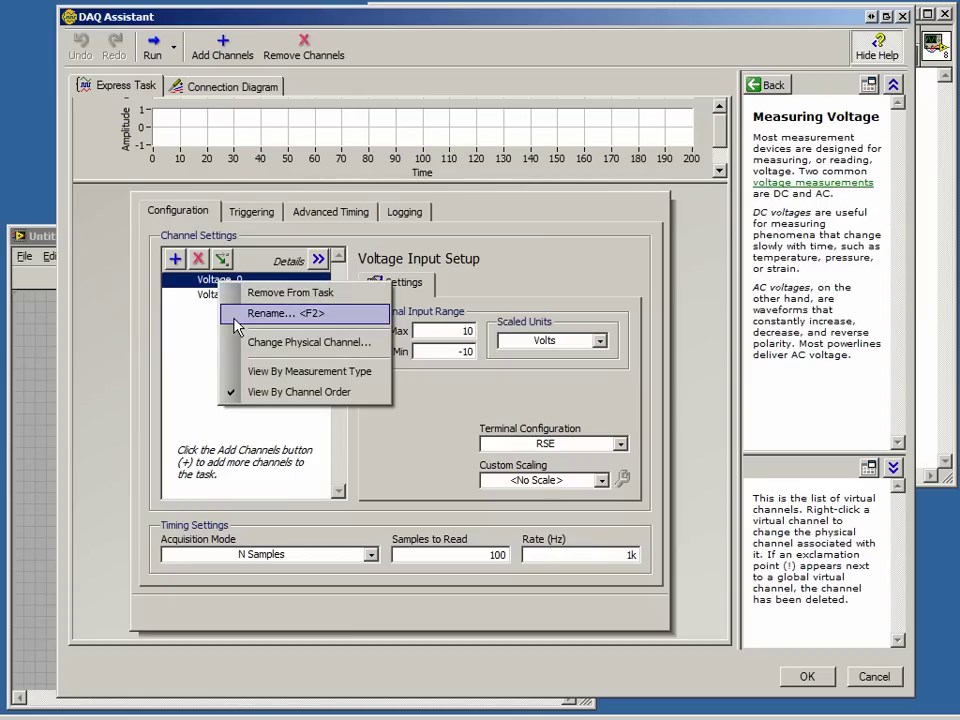
{"action": "left_click", "coordinate": [236, 315]}
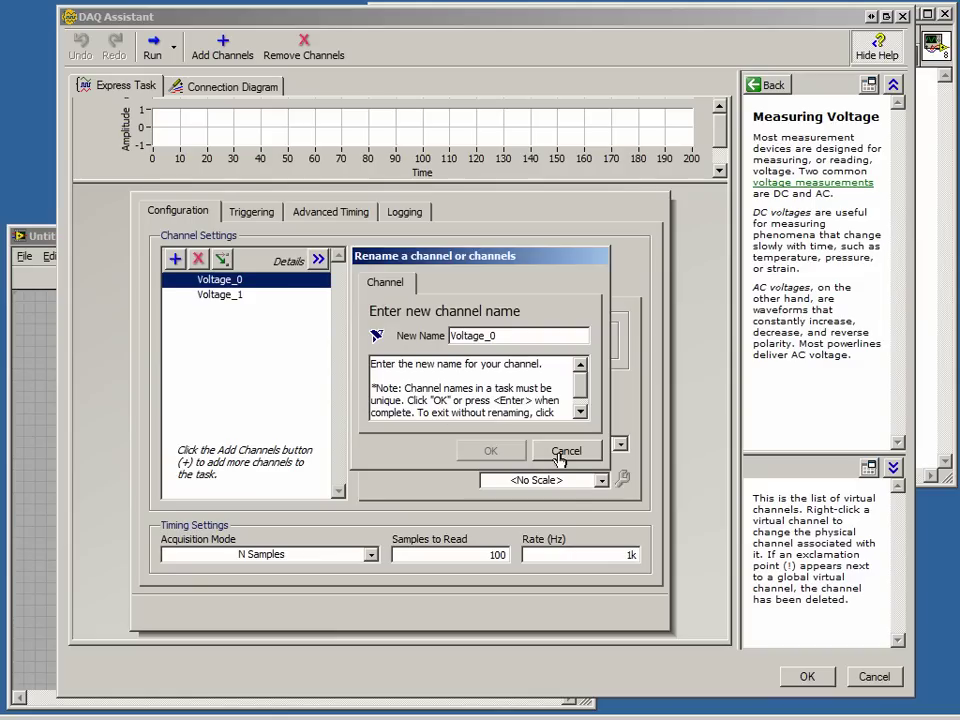
{"action": "left_click", "coordinate": [562, 452]}
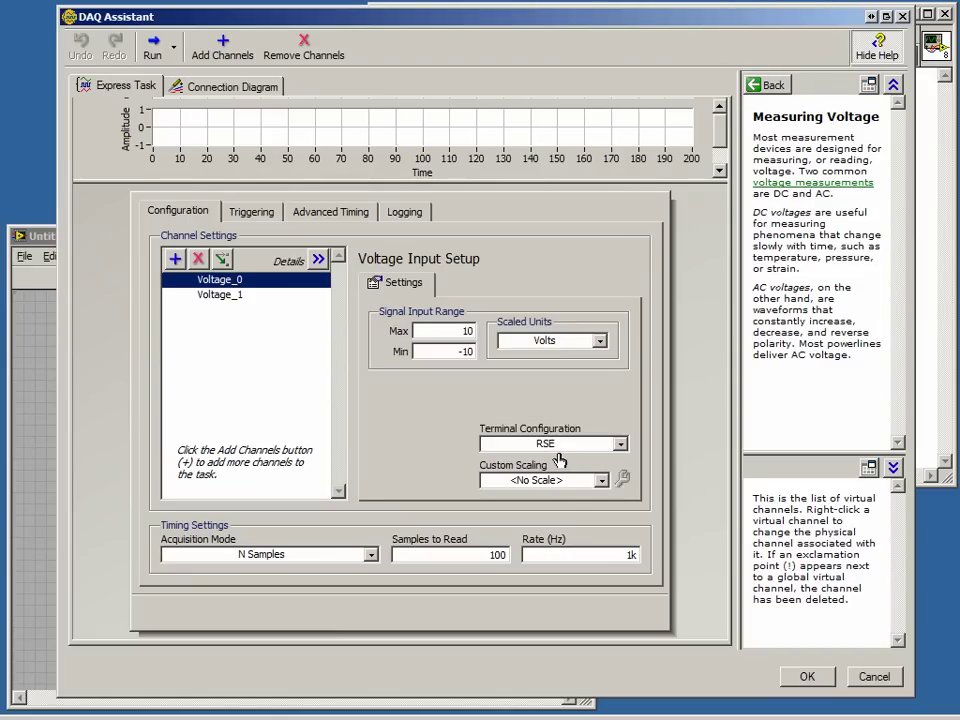
{"action": "left_click", "coordinate": [232, 294]}
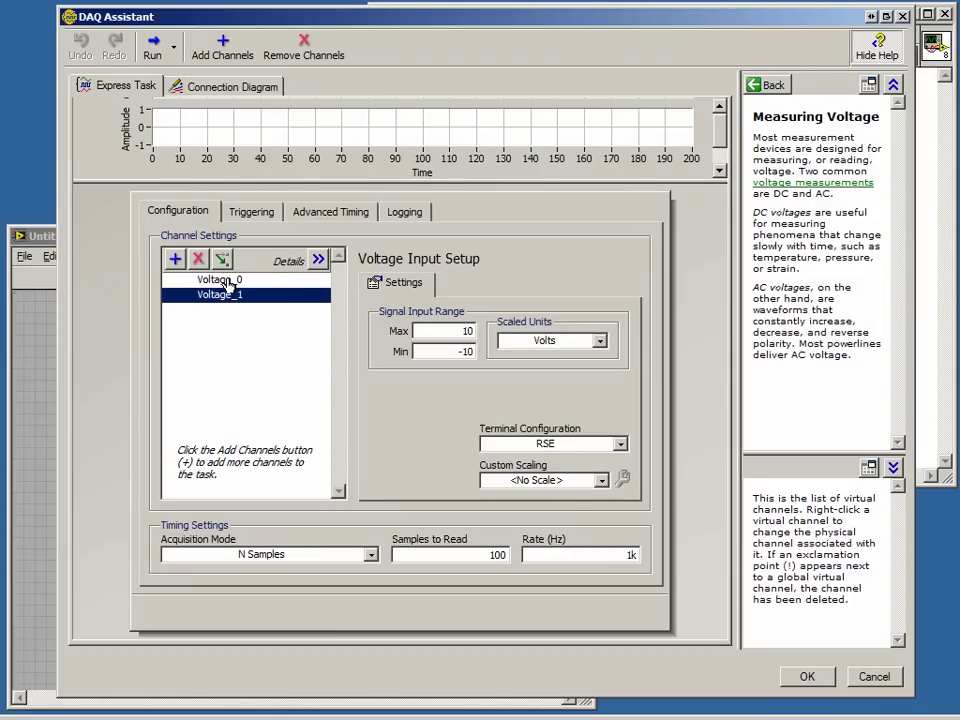
{"action": "left_click", "coordinate": [318, 260]}
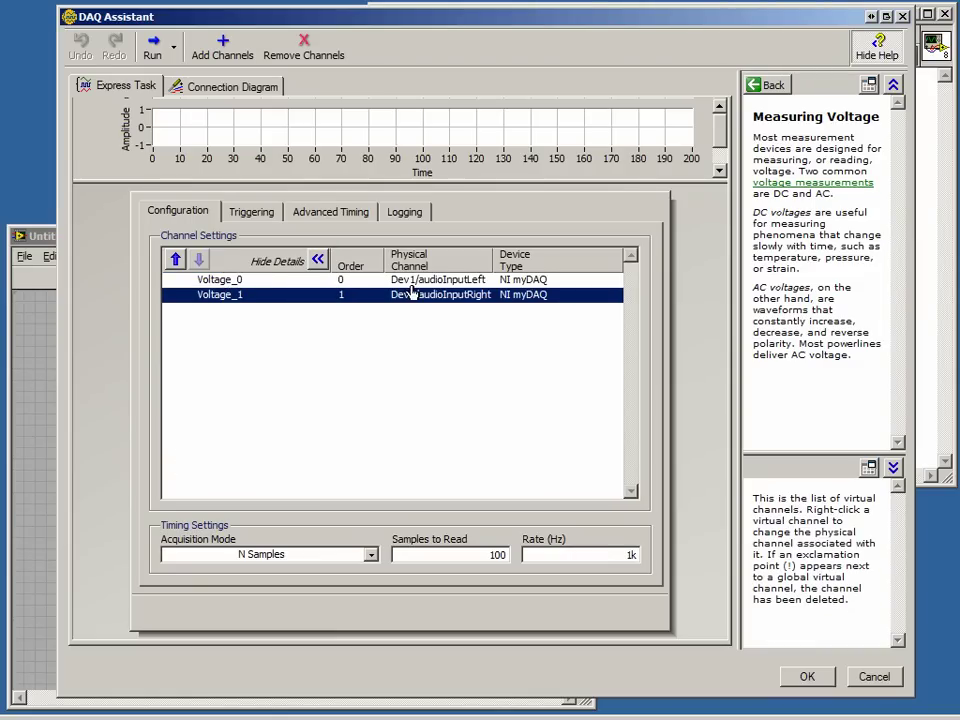
{"action": "left_click", "coordinate": [318, 261]}
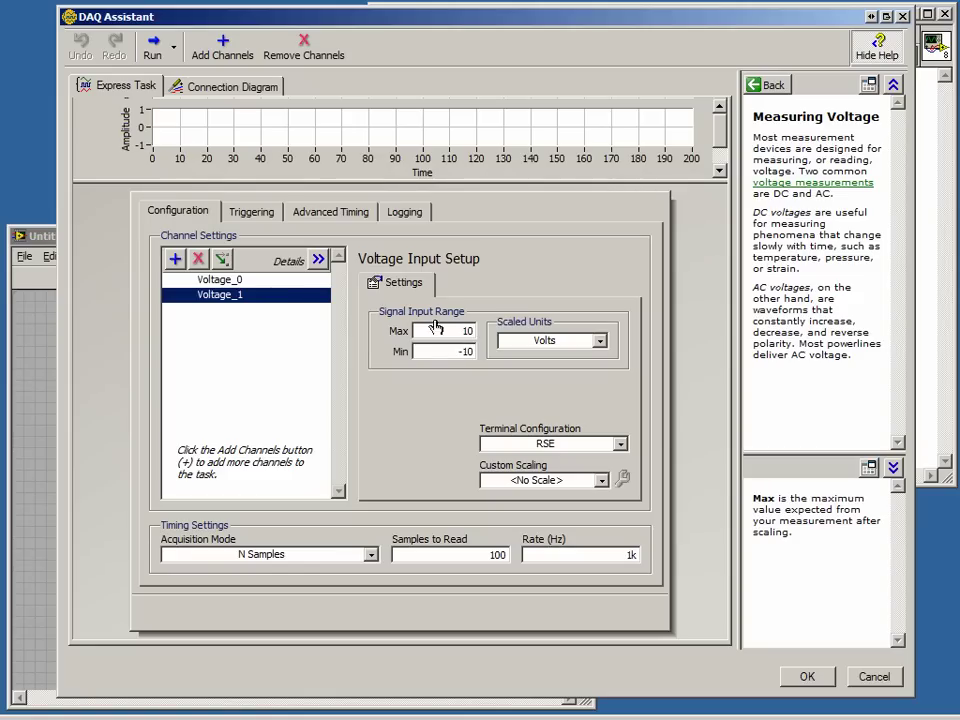
Switch the task's acquisition mode to Continuous Samples, keeping 100 samples at 1 kHz.
{"action": "left_click", "coordinate": [256, 281]}
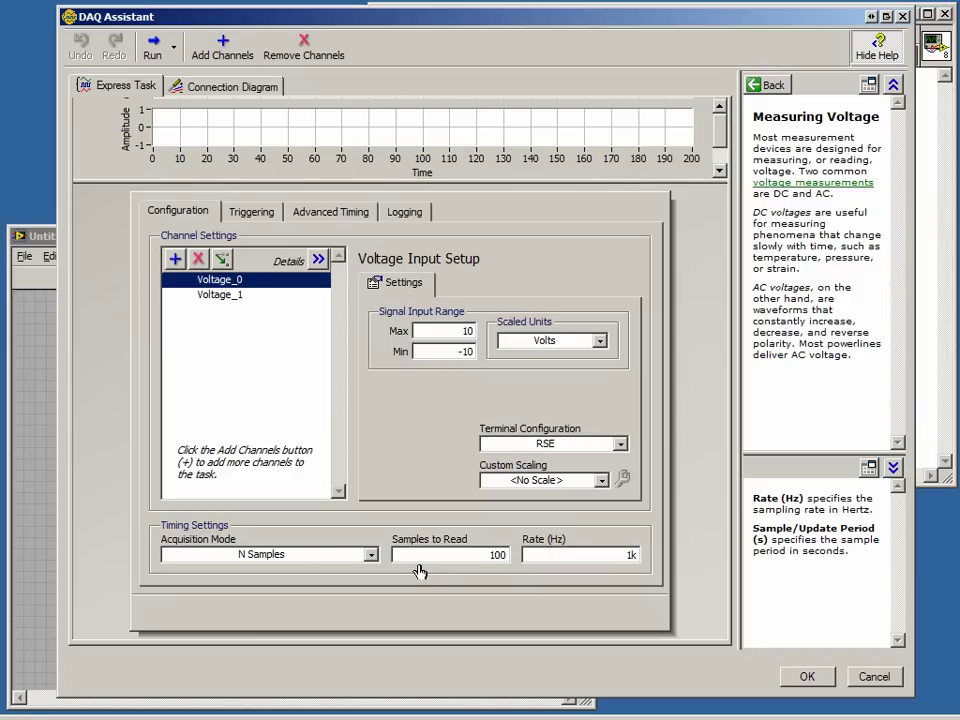
{"action": "left_click", "coordinate": [359, 558]}
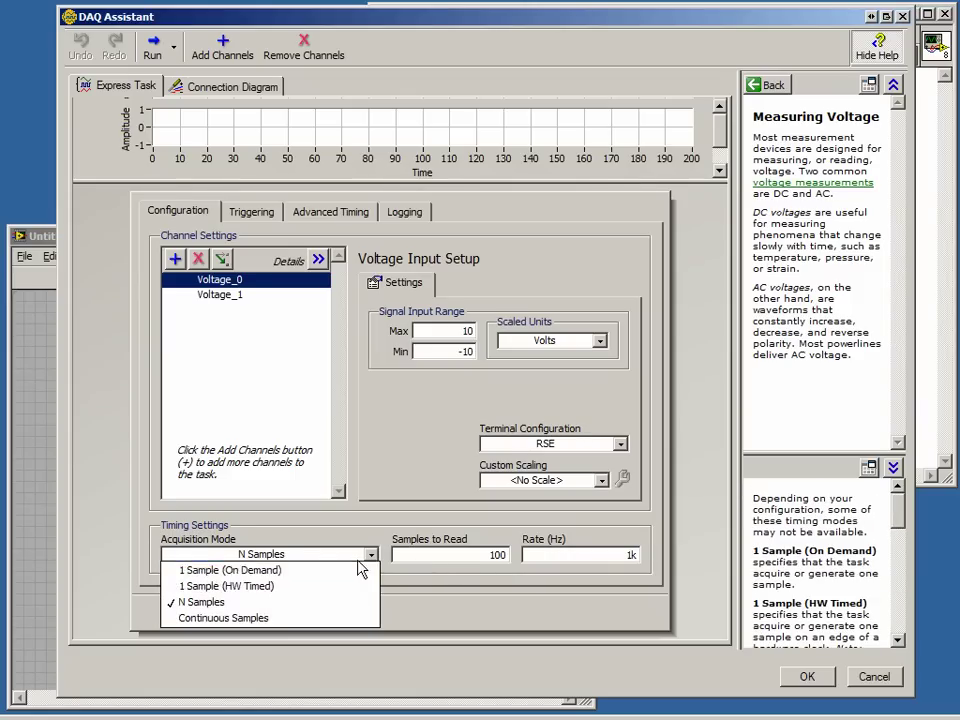
{"action": "left_click", "coordinate": [336, 618]}
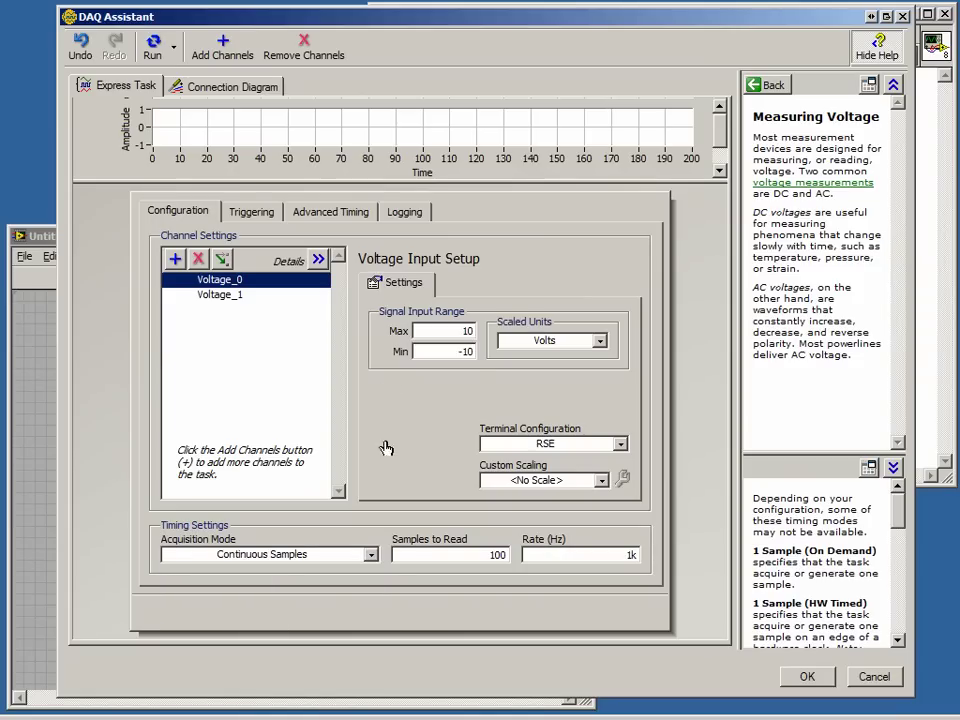
Keep the start trigger type at <None>, then view Advanced Timing (internal clock, 10 s timeout).
{"action": "left_click", "coordinate": [256, 212]}
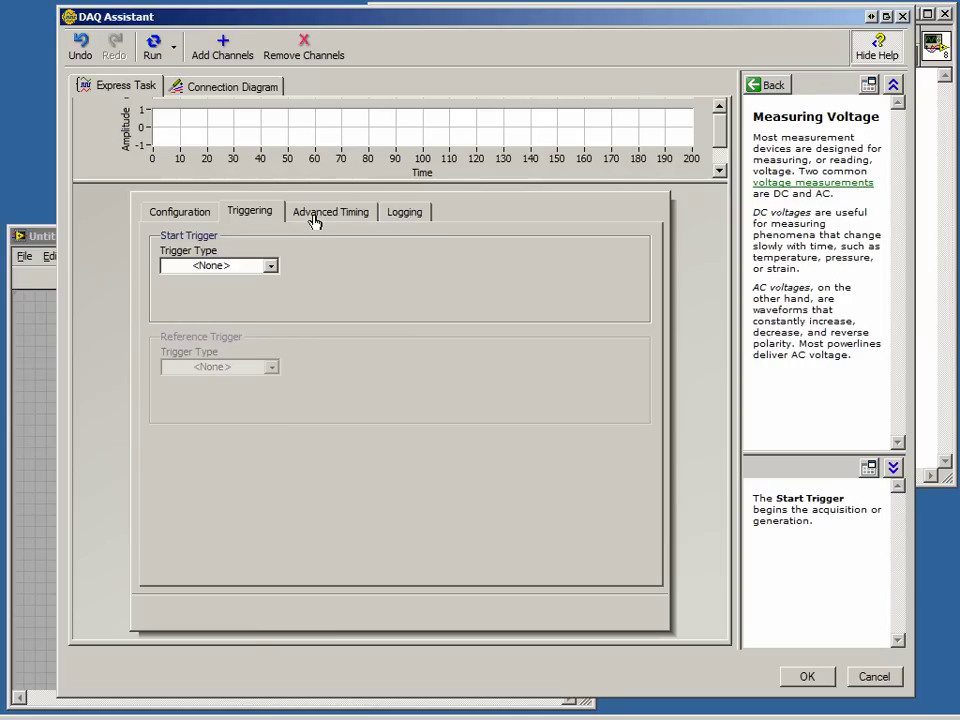
{"action": "left_click", "coordinate": [272, 266]}
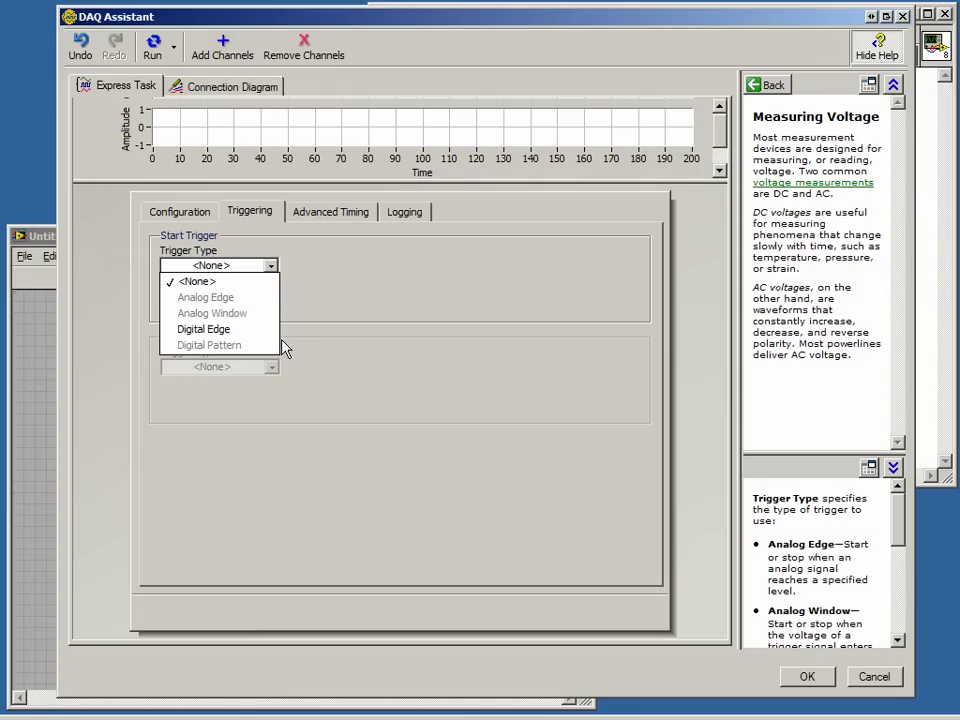
{"action": "left_click", "coordinate": [310, 292]}
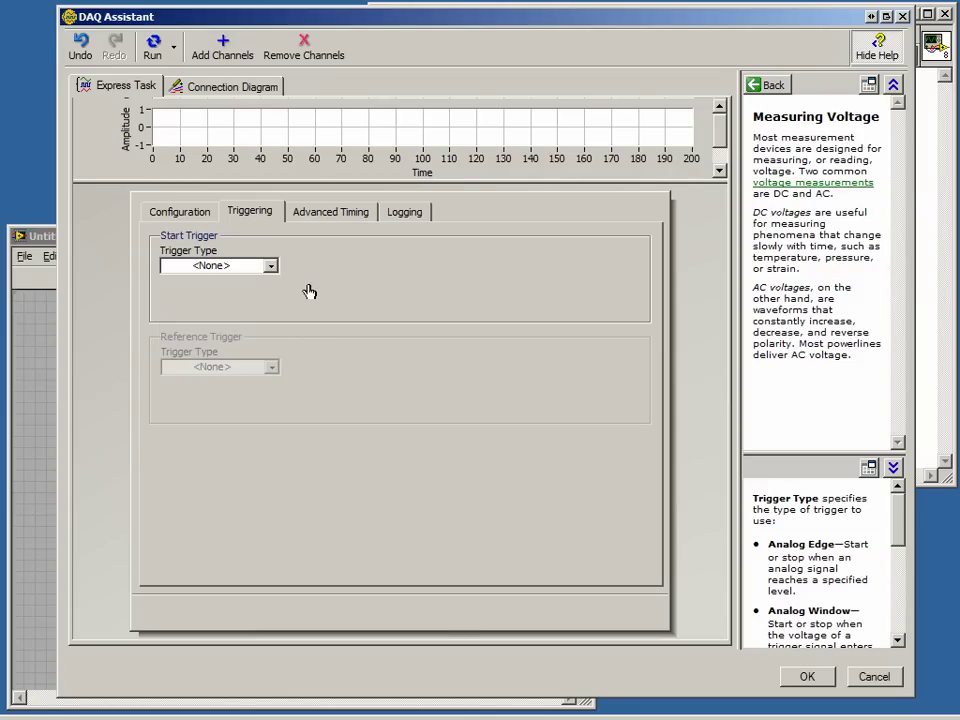
{"action": "left_click", "coordinate": [317, 212]}
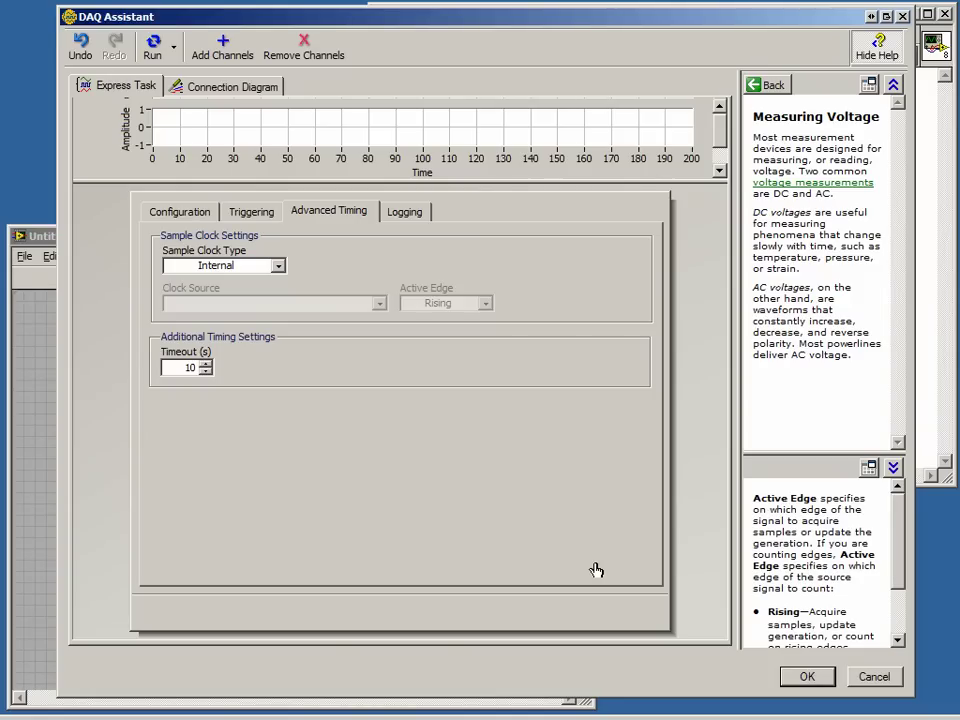
Accept the DAQ task and let LabVIEW auto-create a While Loop with a stop button.
{"action": "left_click", "coordinate": [805, 678]}
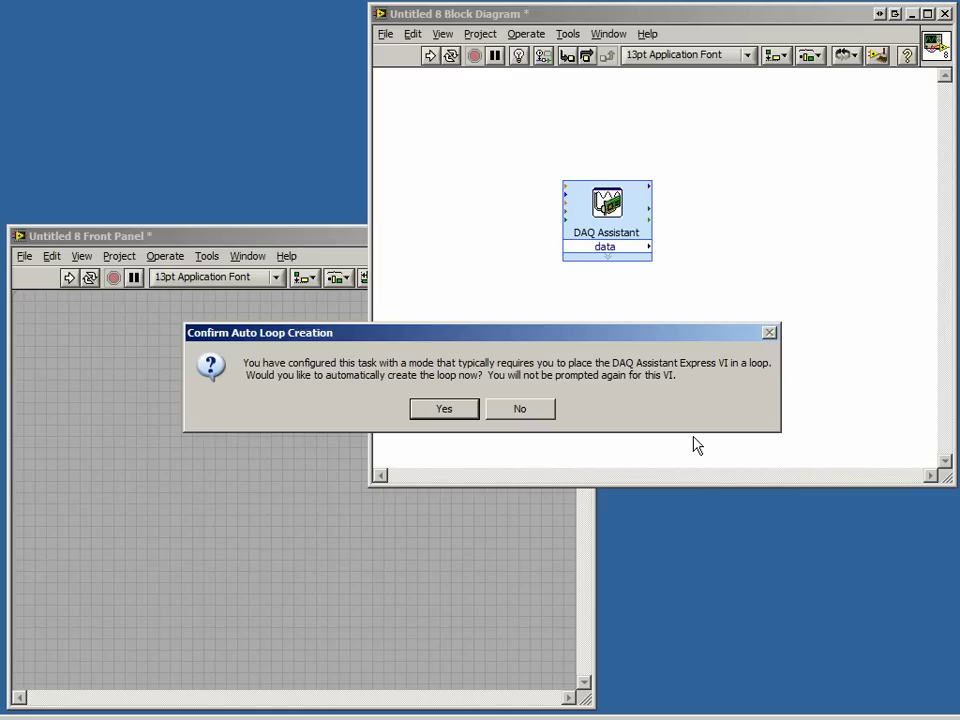
{"action": "left_click", "coordinate": [434, 407]}
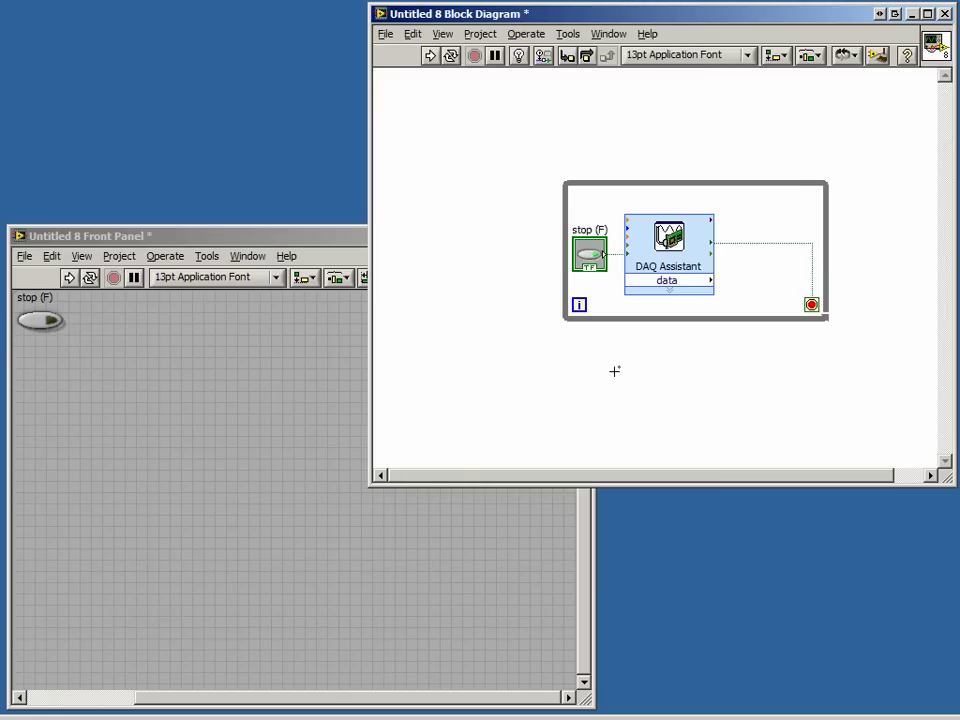
Create a graph indicator named data wired to the DAQ Assistant's data output.
{"action": "right_click", "coordinate": [720, 284]}
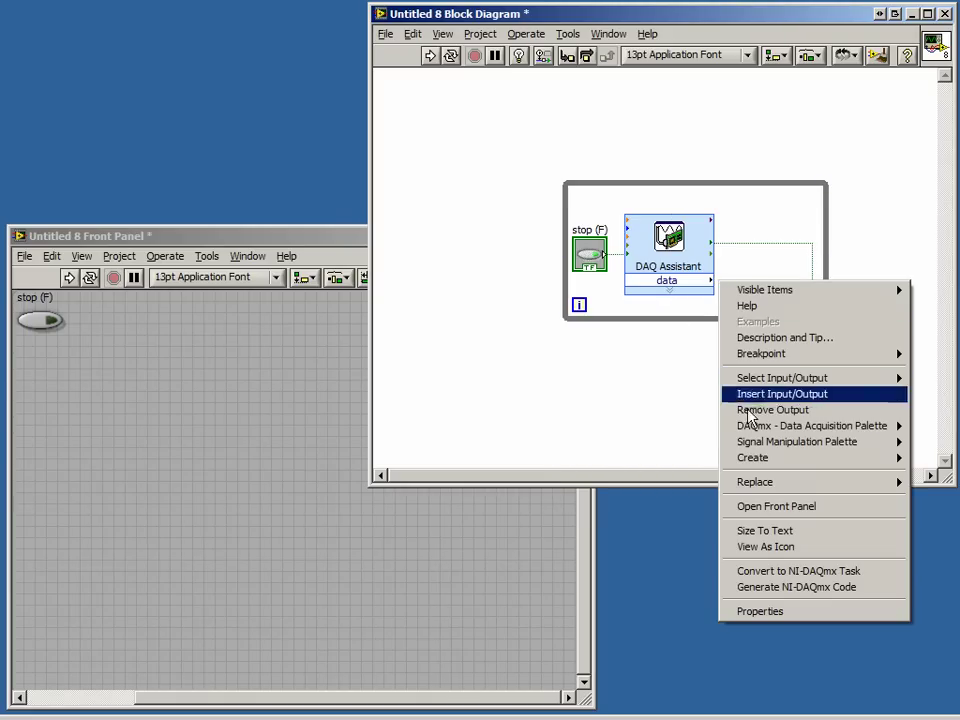
{"action": "mouse_move", "coordinate": [762, 461]}
{"action": "left_click", "coordinate": [702, 496]}
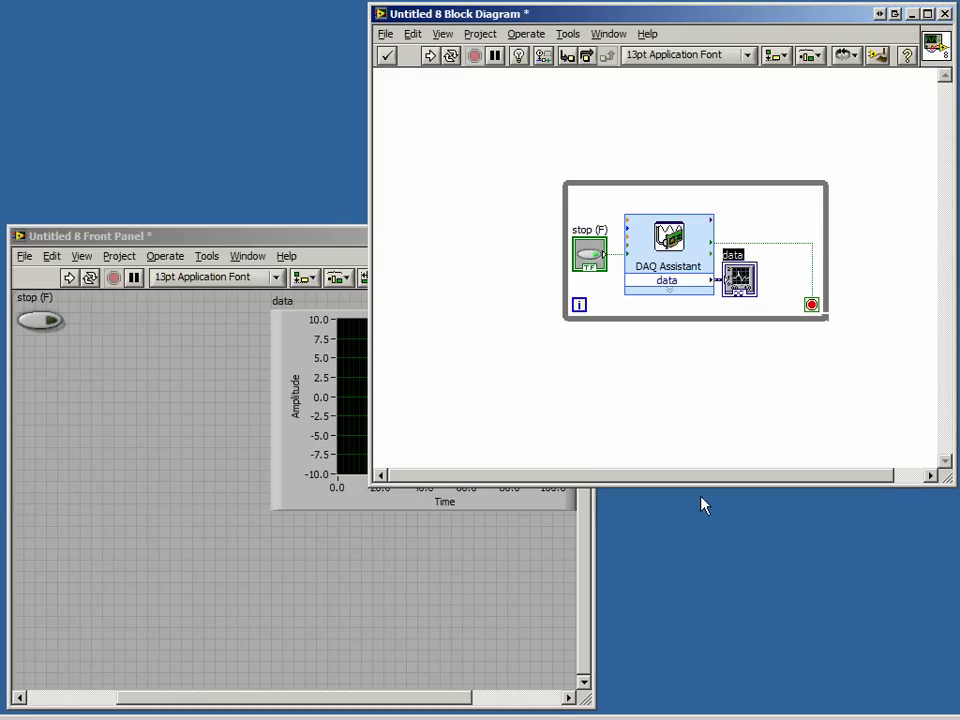
Run the VI briefly from the front panel and stop it to capture Voltage_0.
{"action": "key", "text": "ctrl+e"}
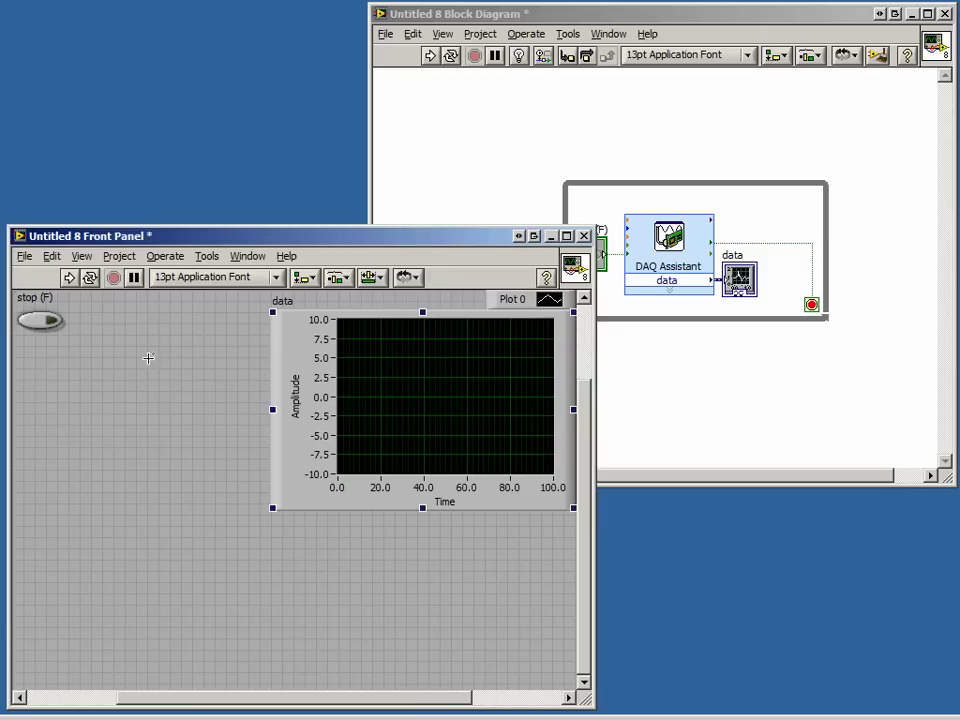
{"action": "left_click", "coordinate": [67, 278]}
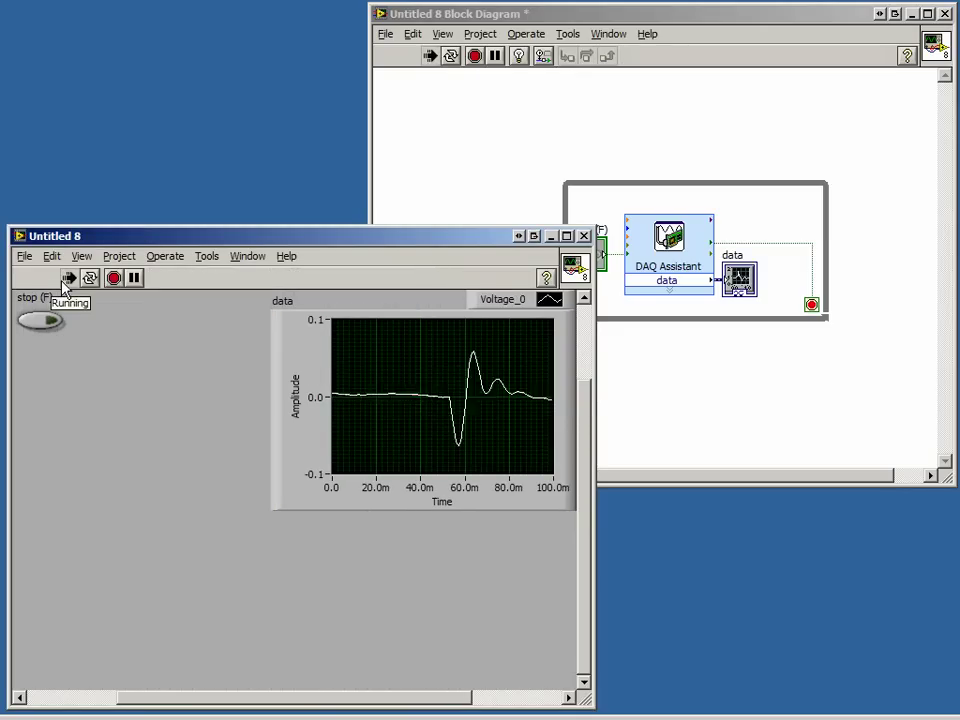
{"action": "left_click", "coordinate": [37, 326]}
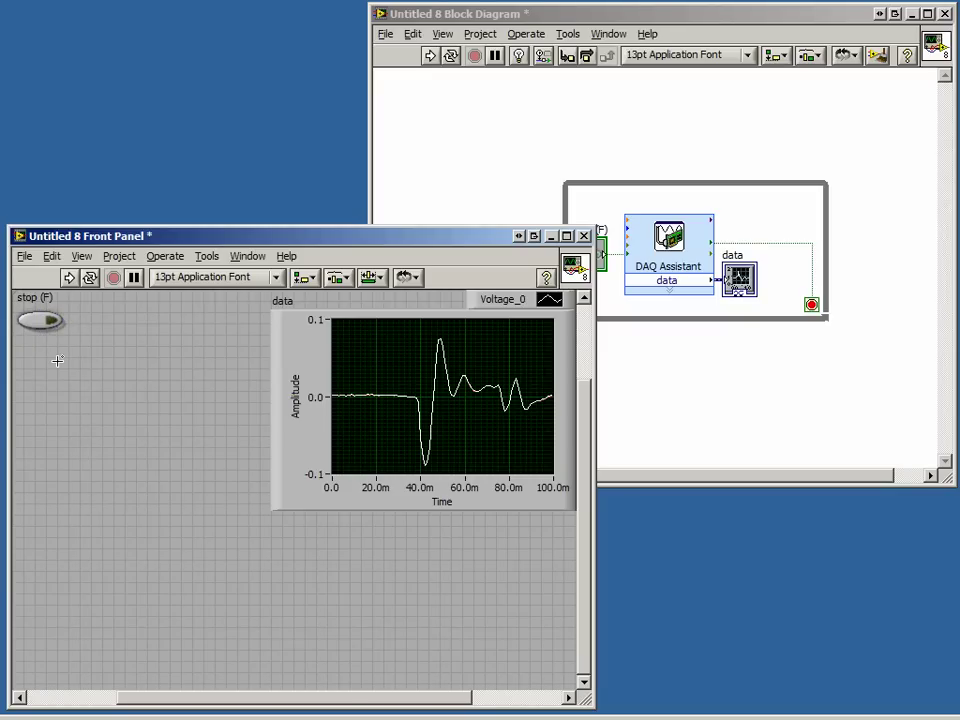
Choose Open Front Panel on the DAQ Assistant node after reopening and closing its configuration.
{"action": "left_click", "coordinate": [656, 373]}
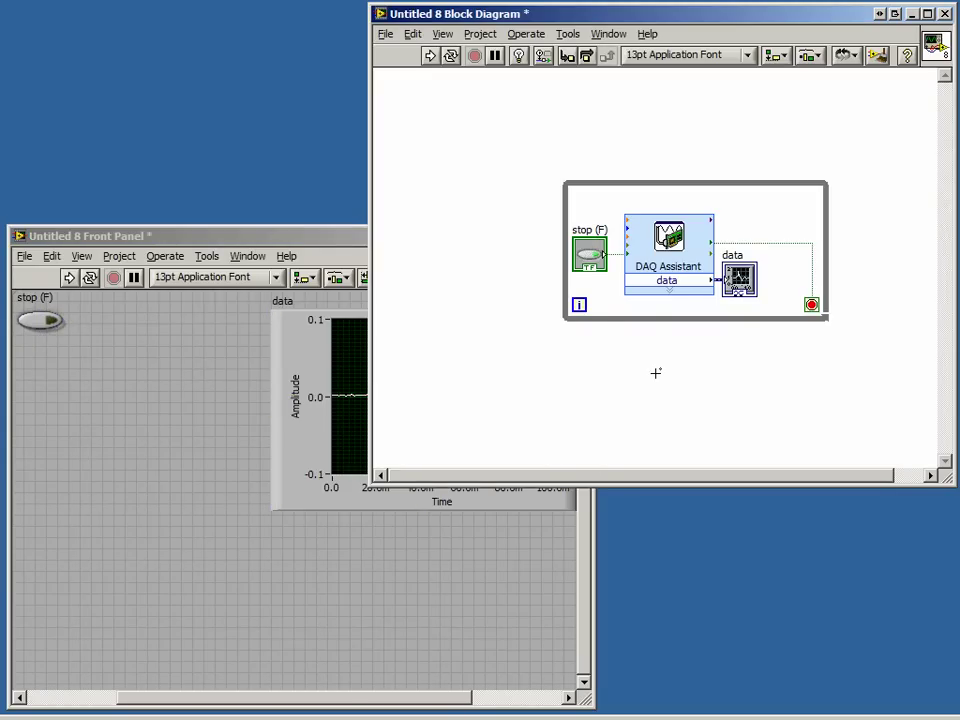
{"action": "double_click", "coordinate": [667, 264]}
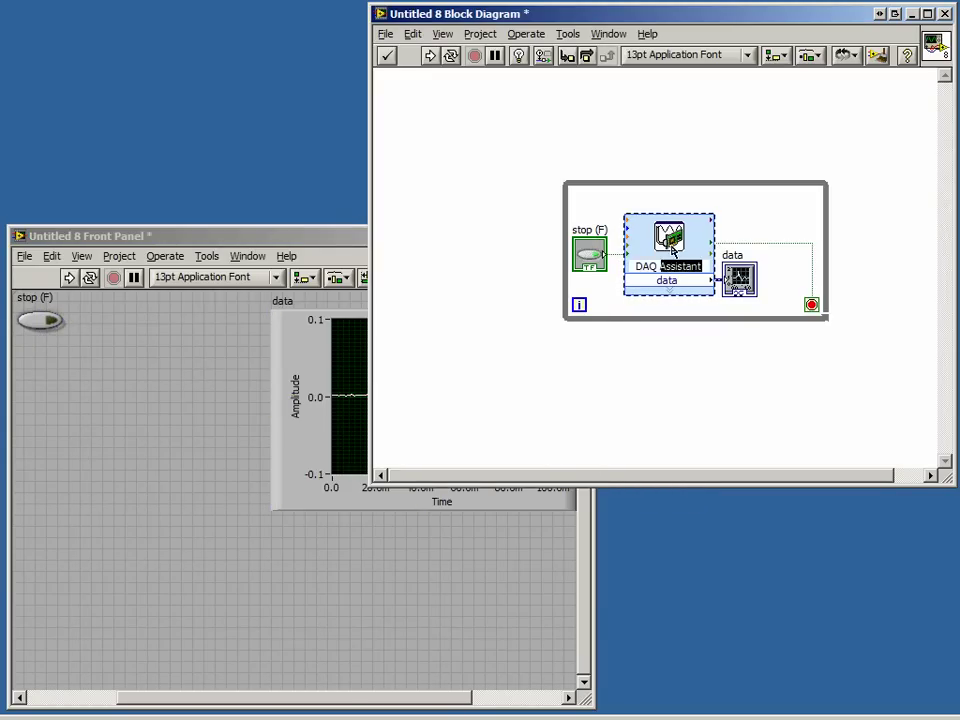
{"action": "left_click", "coordinate": [670, 243]}
{"action": "double_click", "coordinate": [673, 243]}
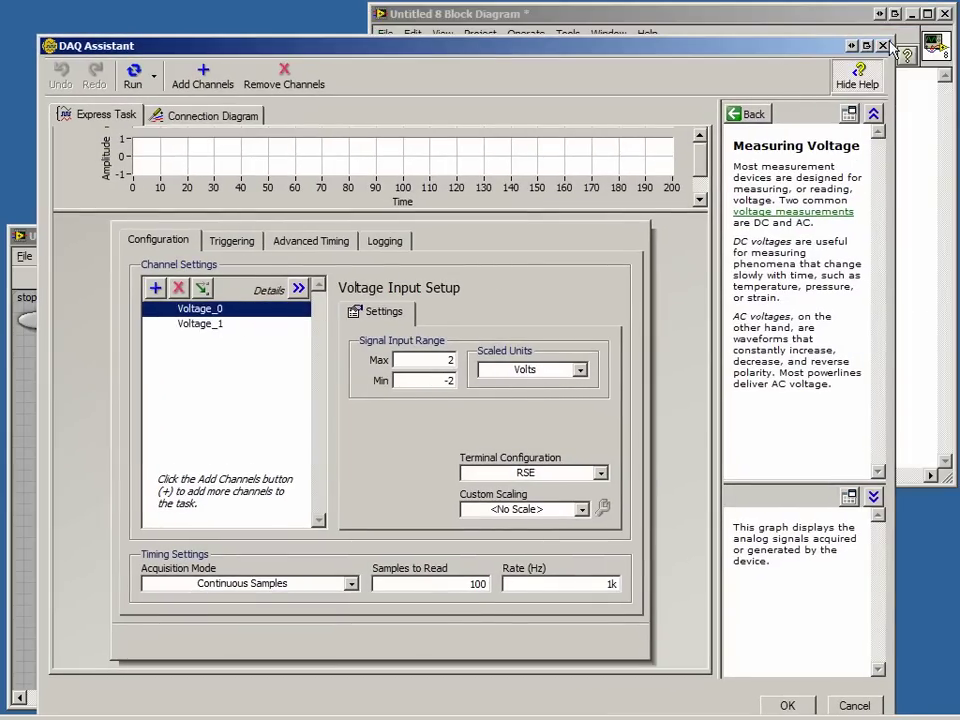
{"action": "left_click", "coordinate": [884, 46]}
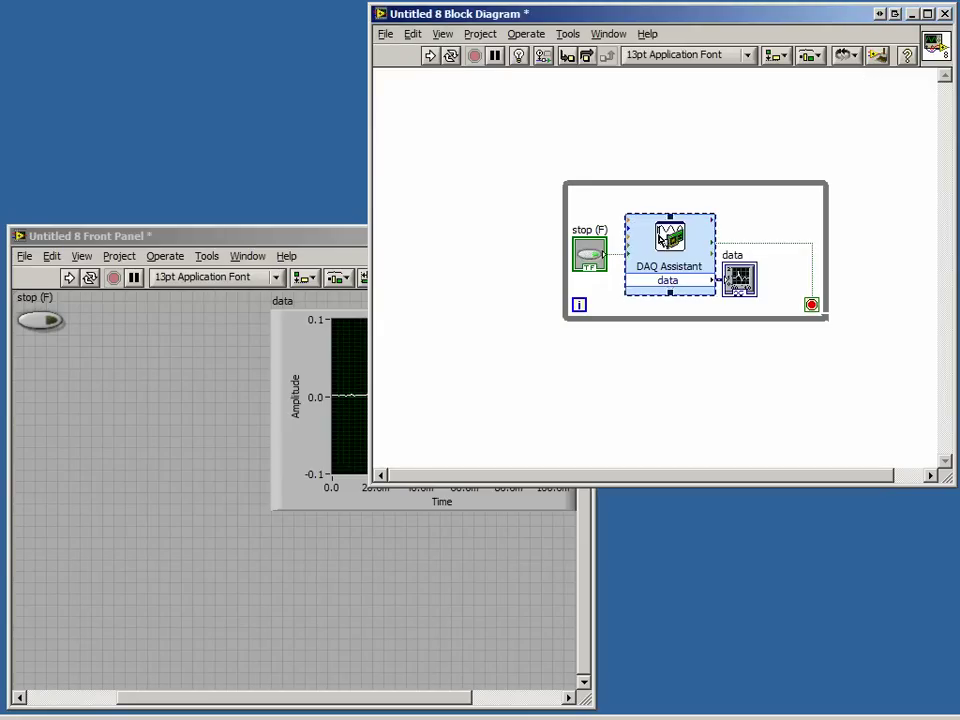
{"action": "right_click", "coordinate": [651, 249]}
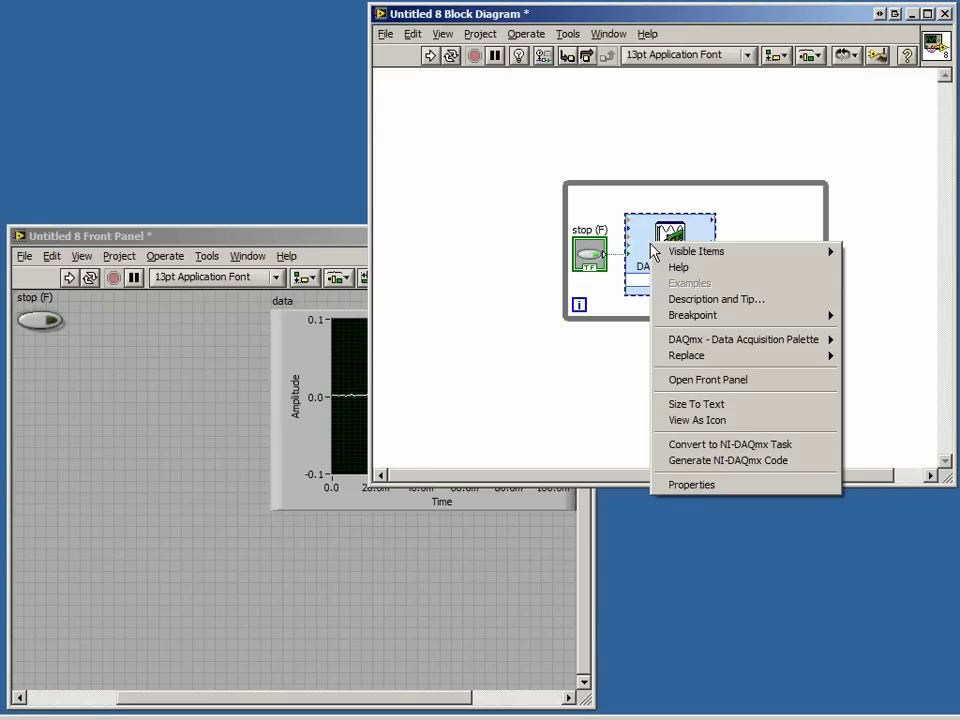
{"action": "left_click", "coordinate": [690, 381]}
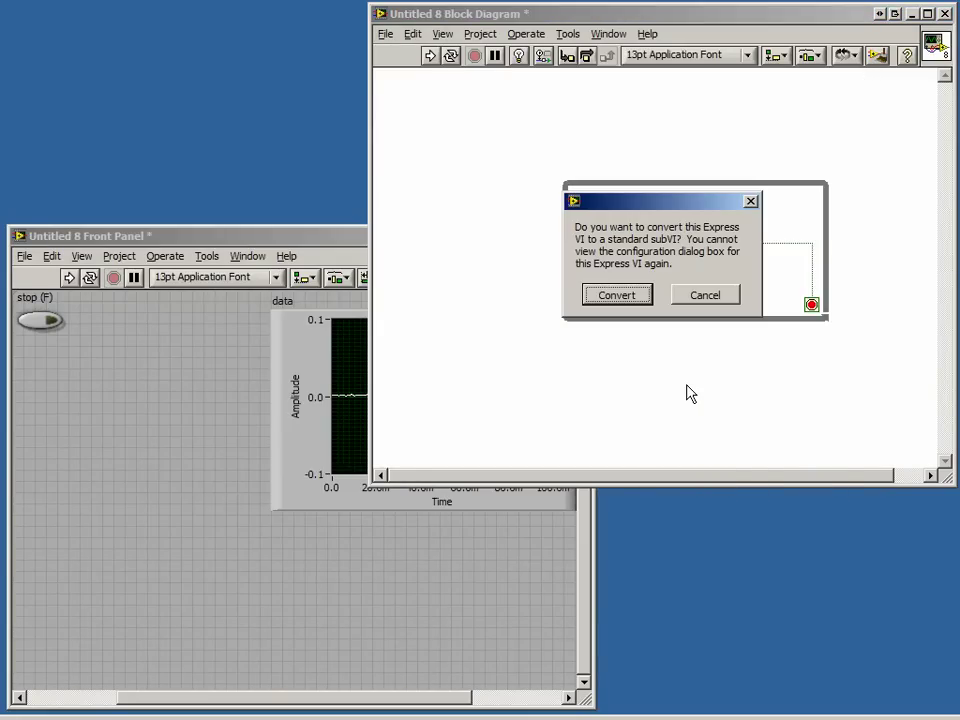
Convert to subVI Untitled 9, open its DAQmx block diagram and show Context Help for DAQmx Create Task.vi.
{"action": "left_click", "coordinate": [634, 298]}
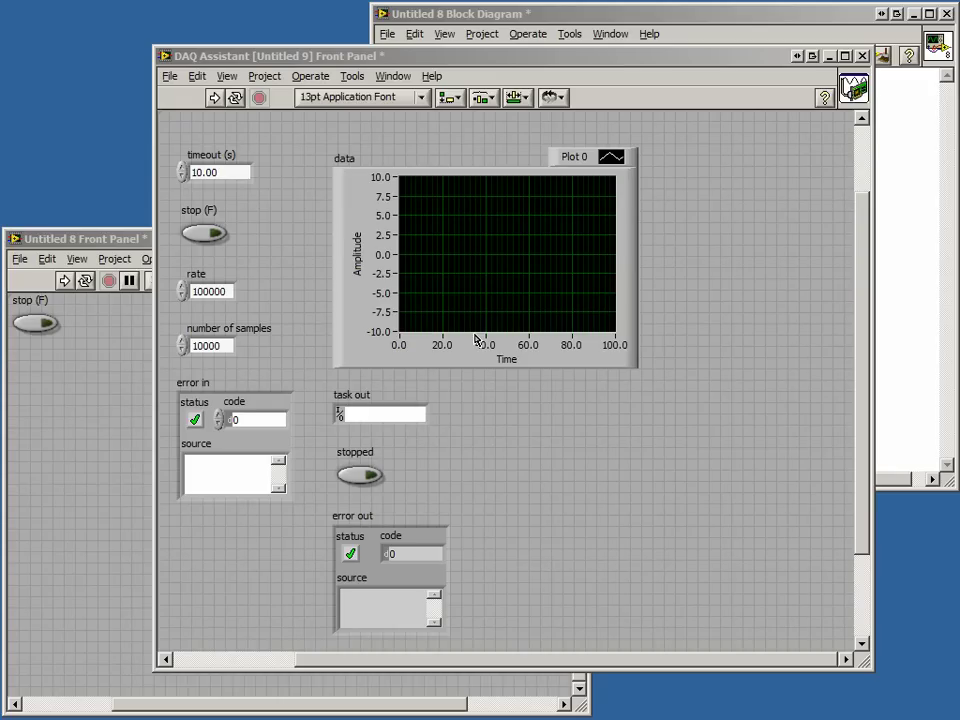
{"action": "key", "text": "ctrl+e"}
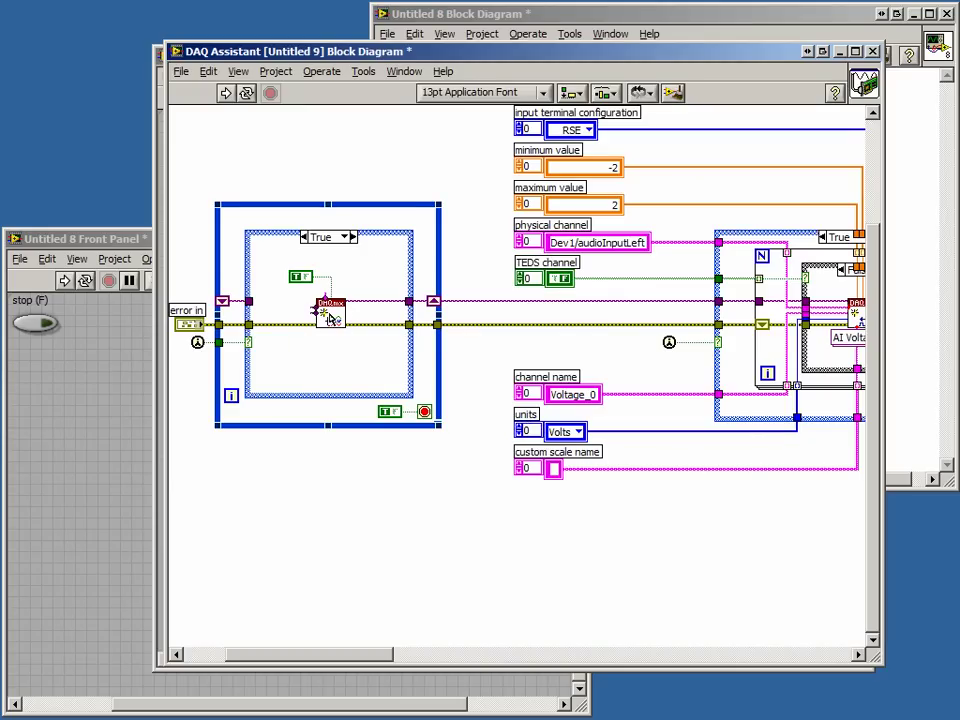
{"action": "left_click", "coordinate": [639, 369]}
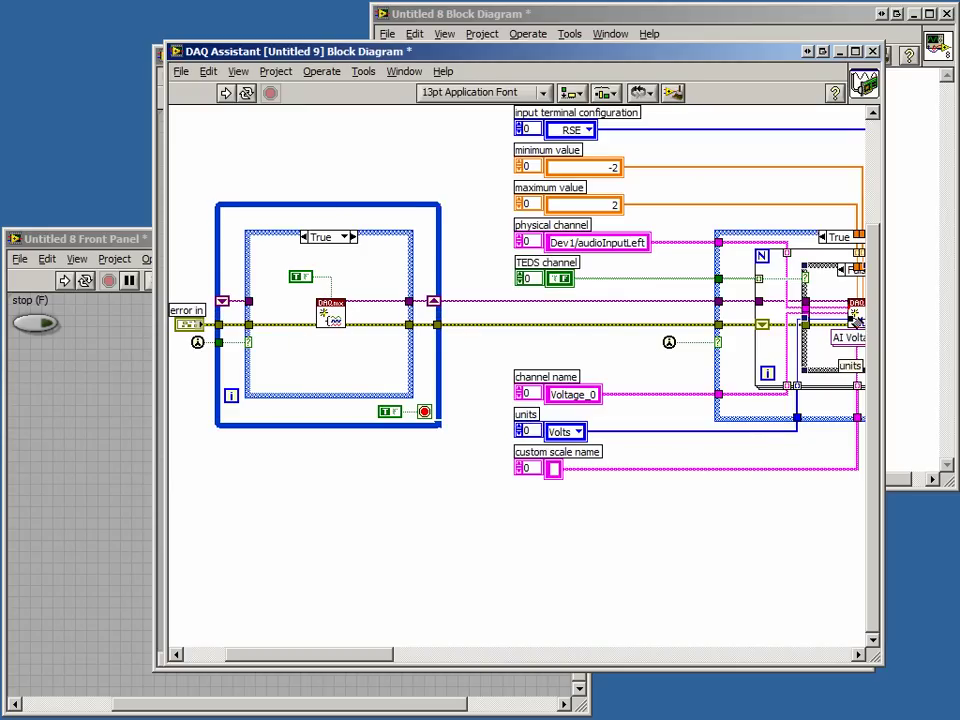
{"action": "left_click", "coordinate": [797, 432]}
{"action": "left_click", "coordinate": [763, 444]}
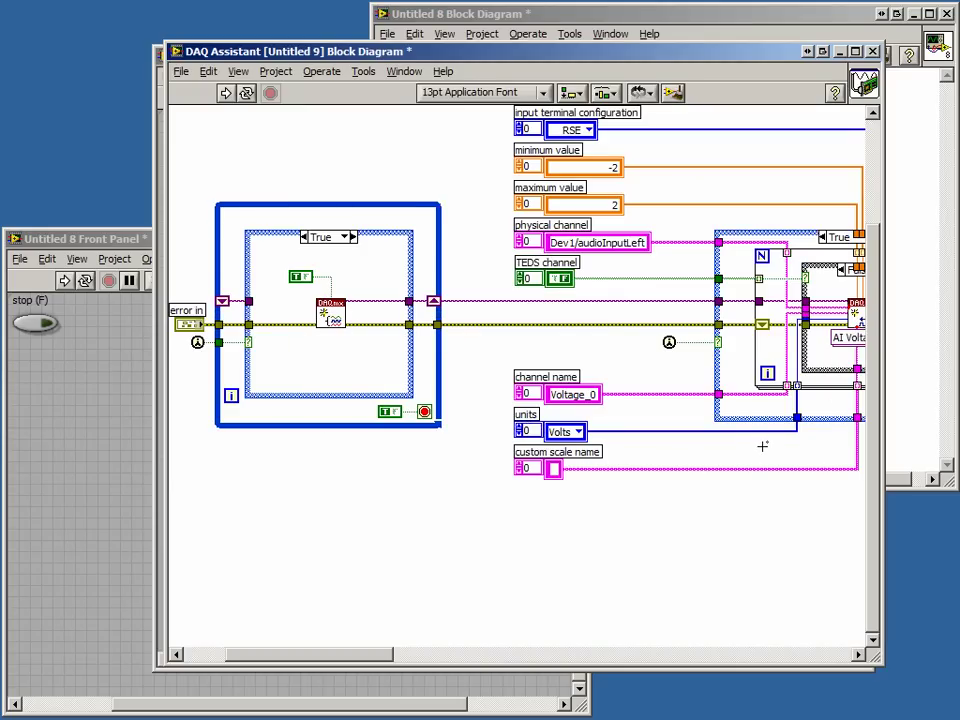
{"action": "key", "text": "ctrl+h"}
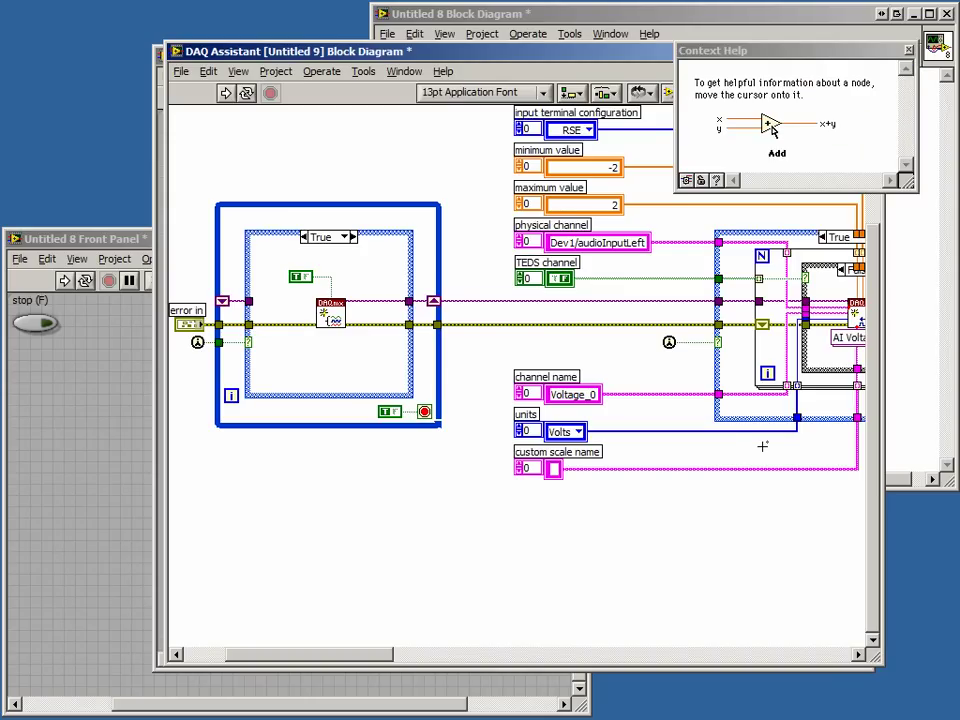
{"action": "mouse_move", "coordinate": [326, 318]}
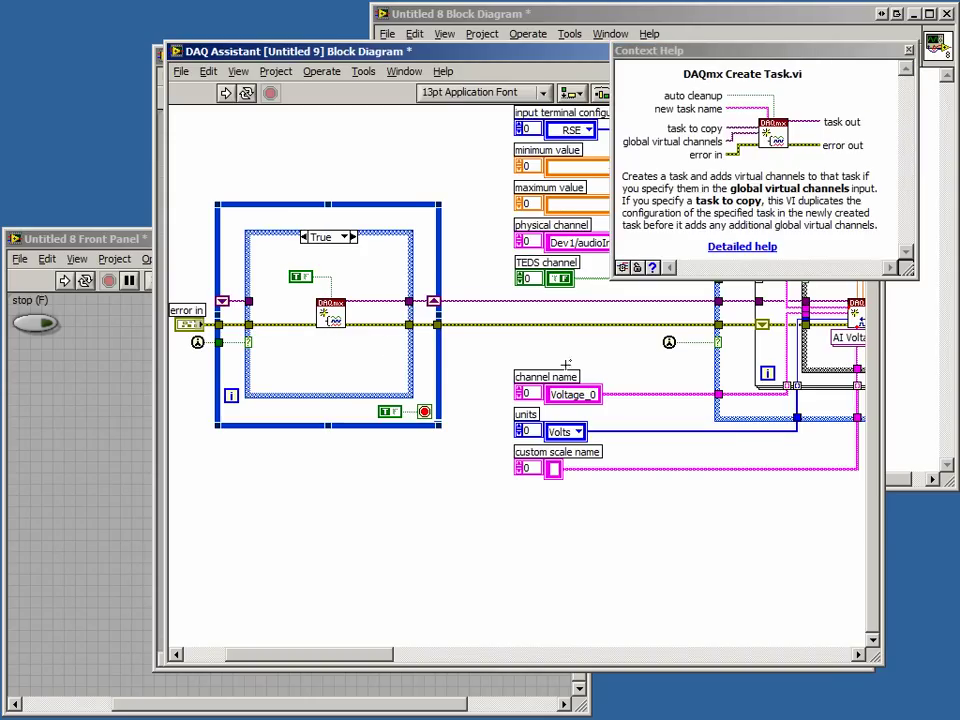